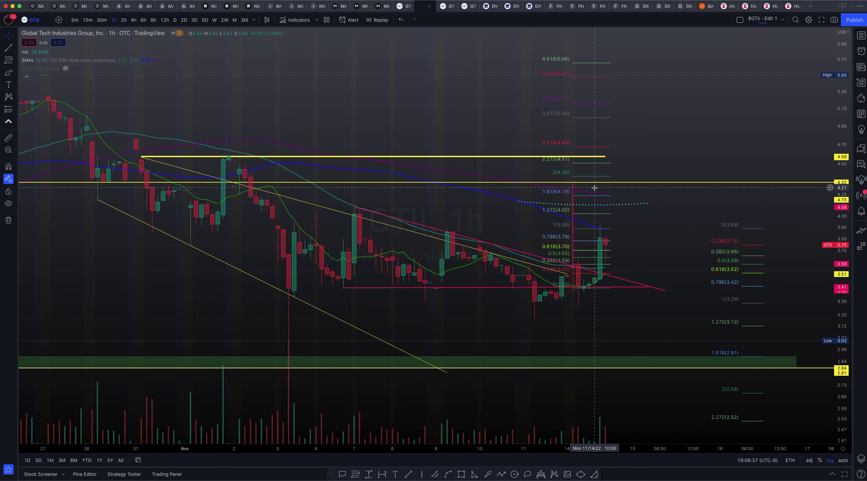
Fit the vertical pink line to the triangle's height at the 7 November 06:00 candle, and place it on the 14 November 11:00 breakout candle
left_click_drag(483, 320, 490, 325)
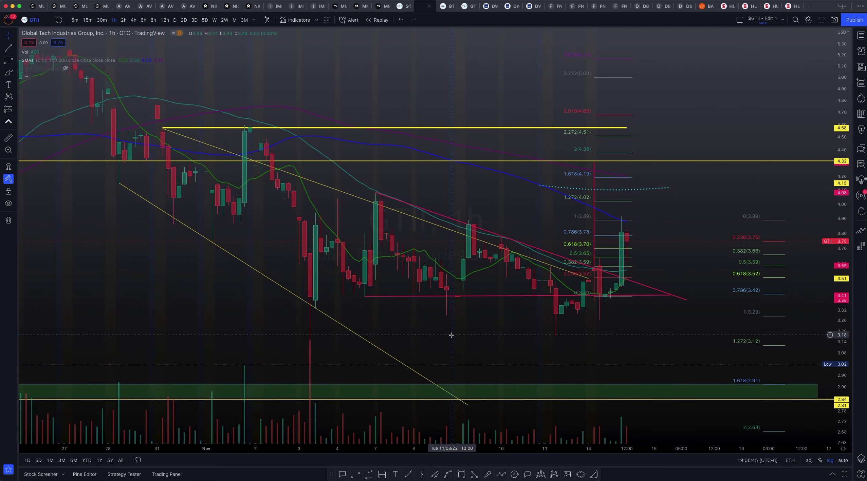
scroll(450, 334, "up", 3)
left_click_drag(441, 334, 560, 334)
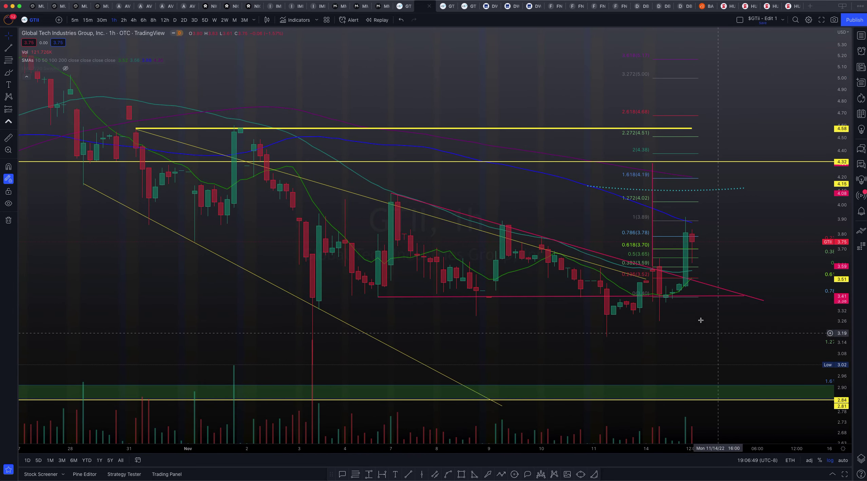
left_click_drag(676, 335, 589, 347)
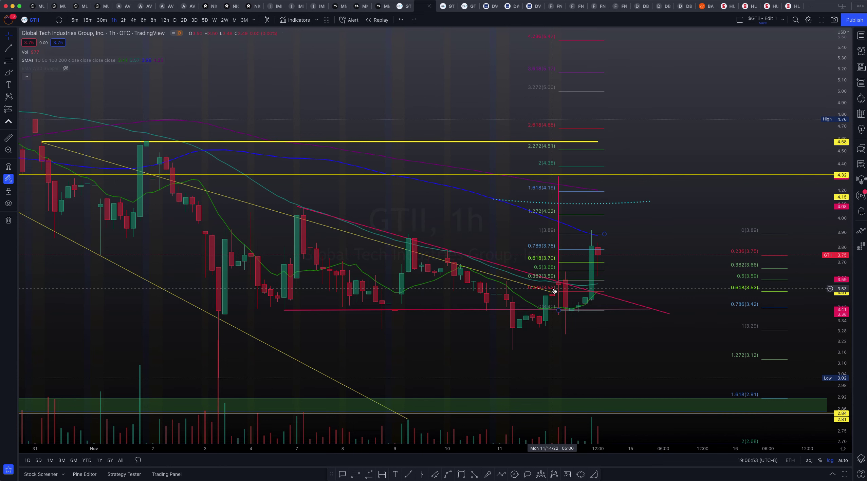
left_click(558, 253)
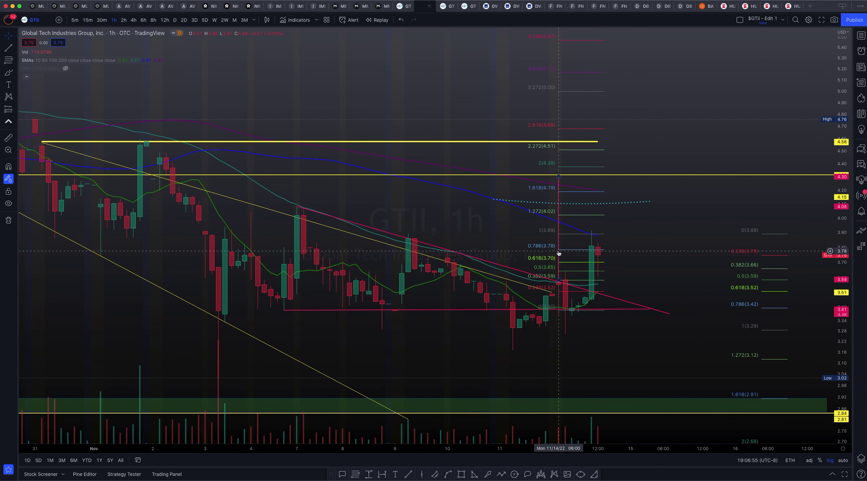
left_click(559, 233)
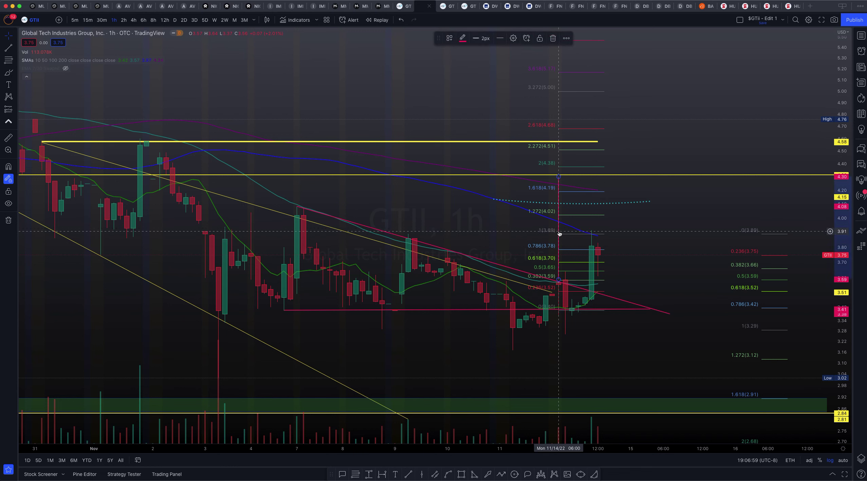
mouse_move(558, 234)
left_mouse_down()
mouse_move(303, 252)
mouse_move(294, 259)
mouse_move(300, 263)
left_mouse_up()
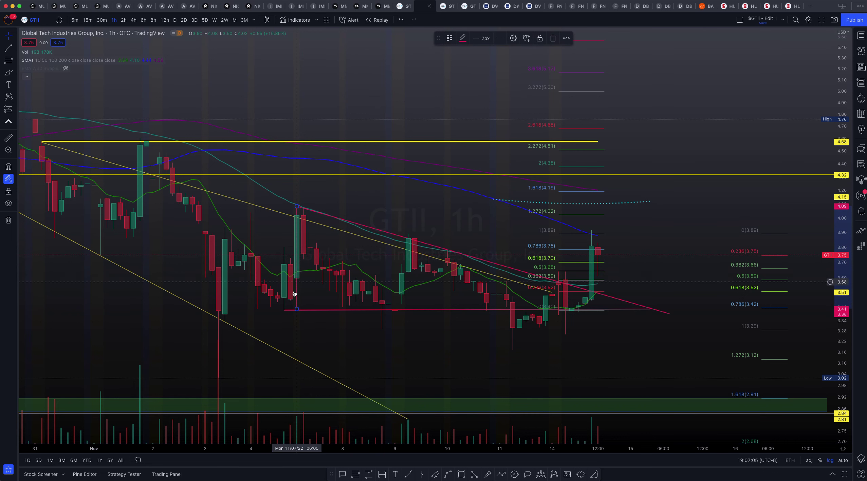
left_click_drag(296, 294, 591, 278)
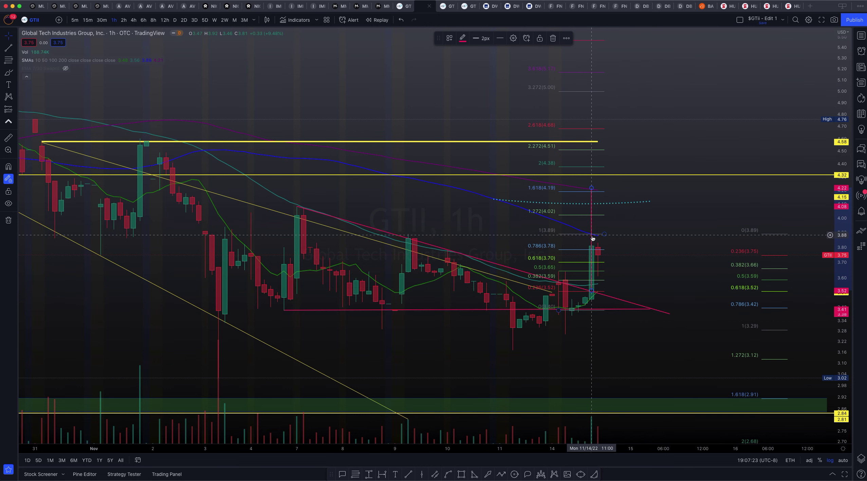
left_click(629, 334)
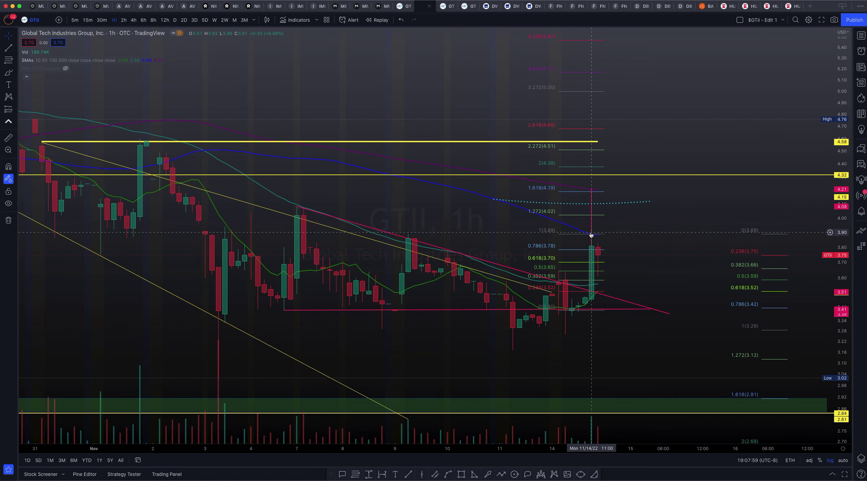
Delete the dotted cyan curve above the latest candles
left_click(583, 203)
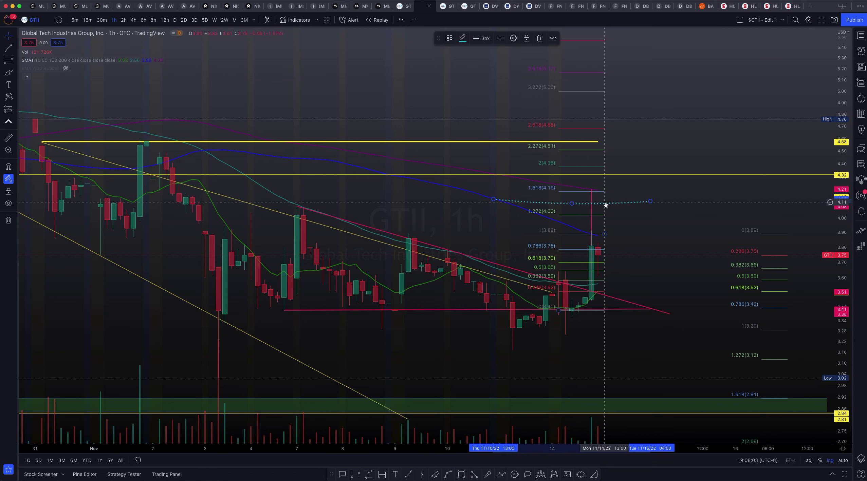
key("Delete")
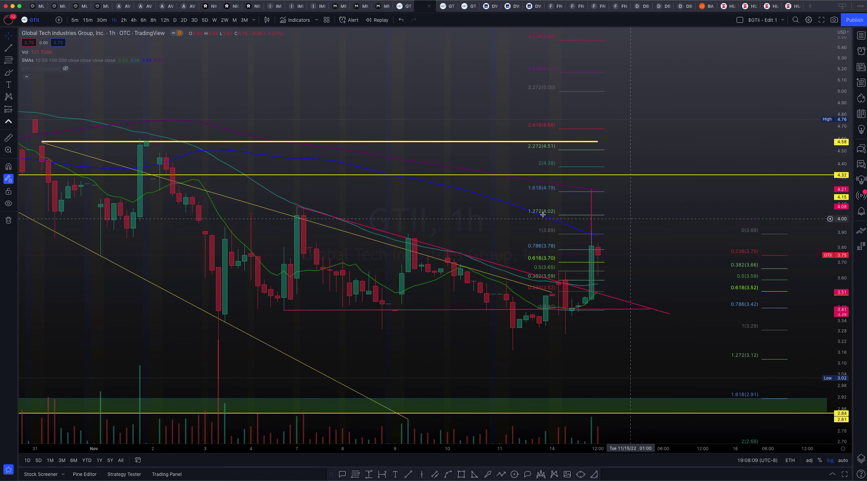
Shift the vertical pink line one candle earlier, to 14 November 10:00, keeping its base on the triangle's upper trendline
scroll(510, 324, "up", 3)
scroll(551, 271, "up", 3)
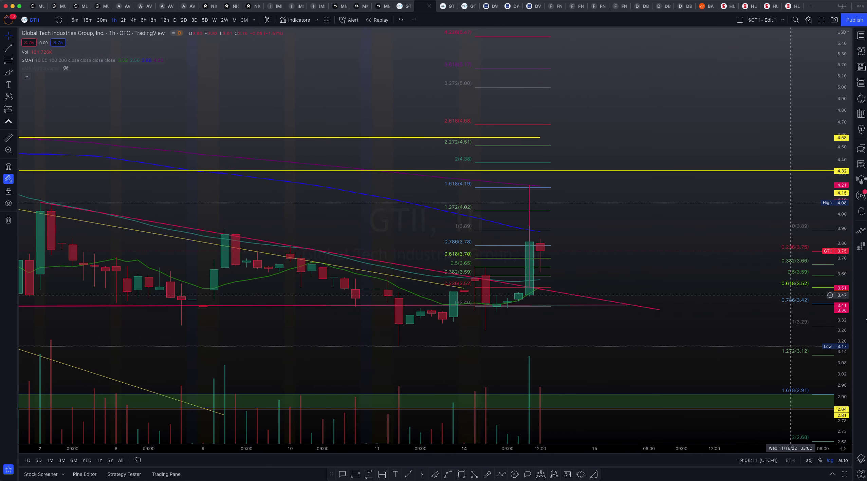
left_click_drag(842, 338, 842, 204)
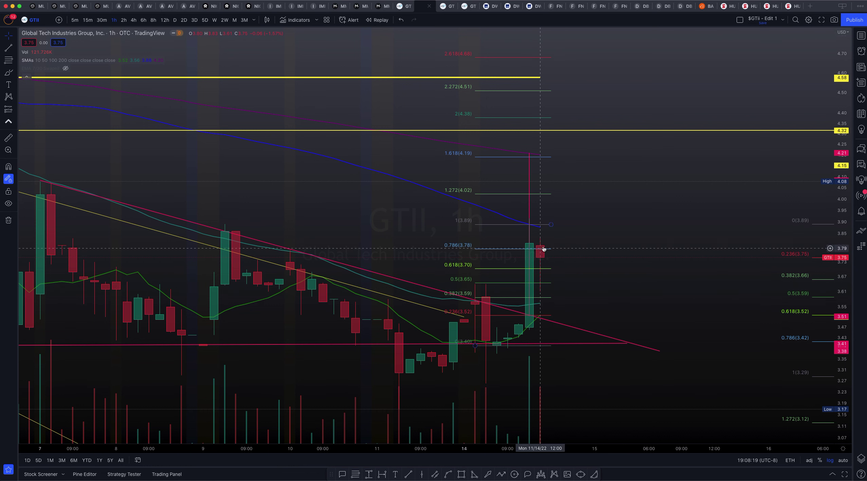
left_click_drag(526, 203, 521, 203)
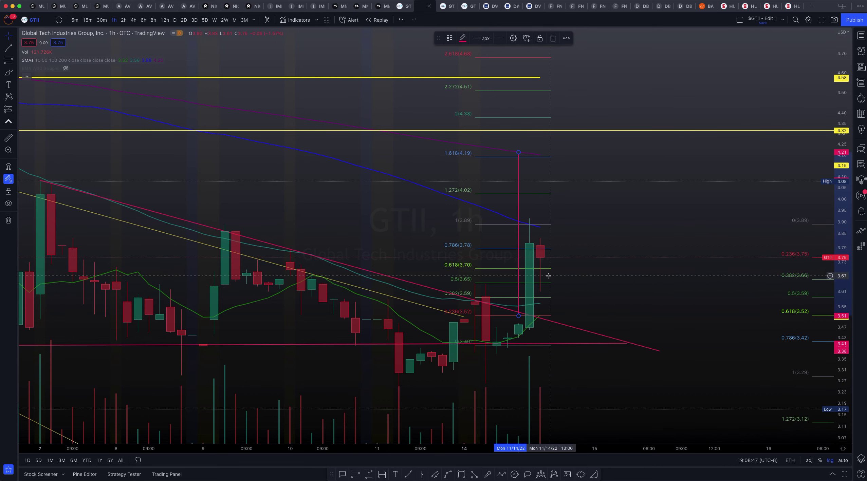
Draw a horizontal line at 4.22, level with the upper end of the vertical pink line
scroll(548, 276, "down", 2)
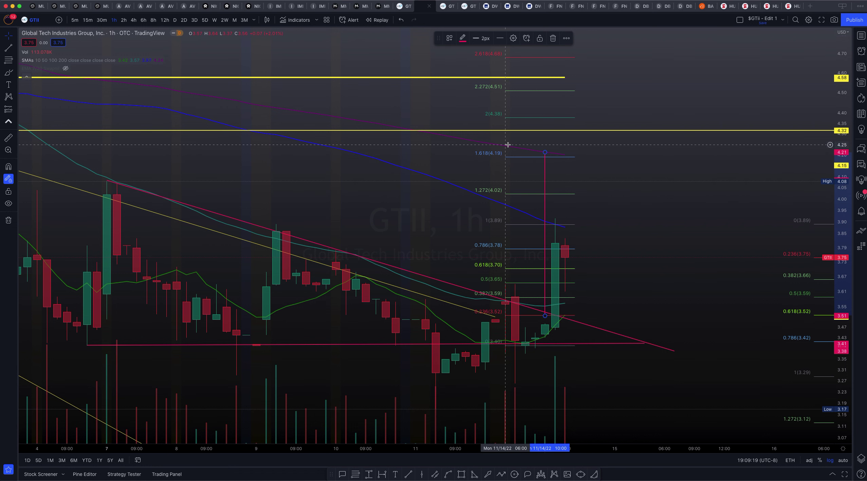
scroll(390, 170, "down", 5)
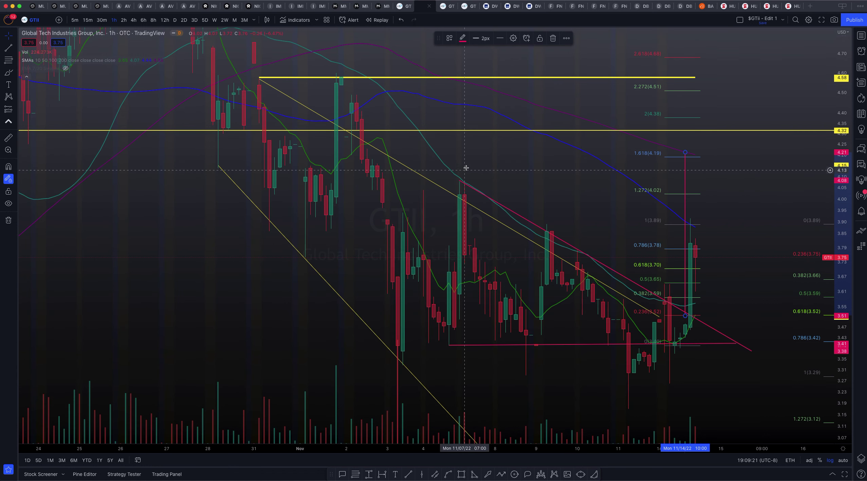
scroll(511, 180, "right", 3)
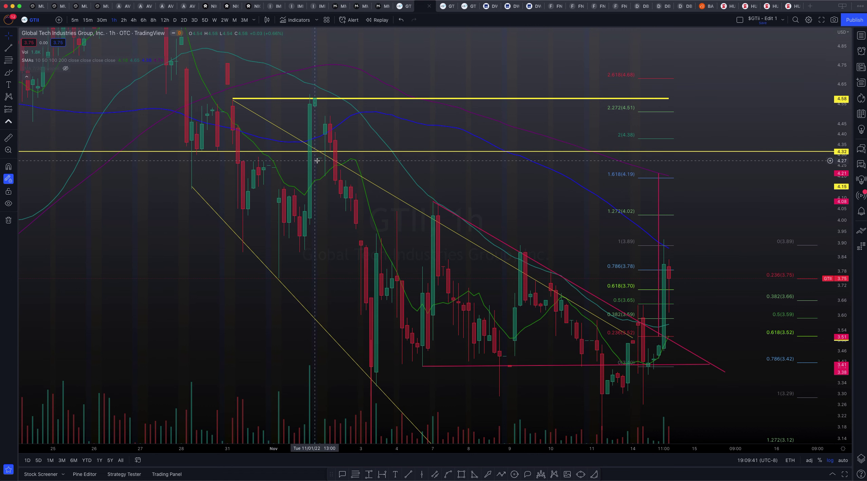
left_click_drag(658, 271, 515, 327)
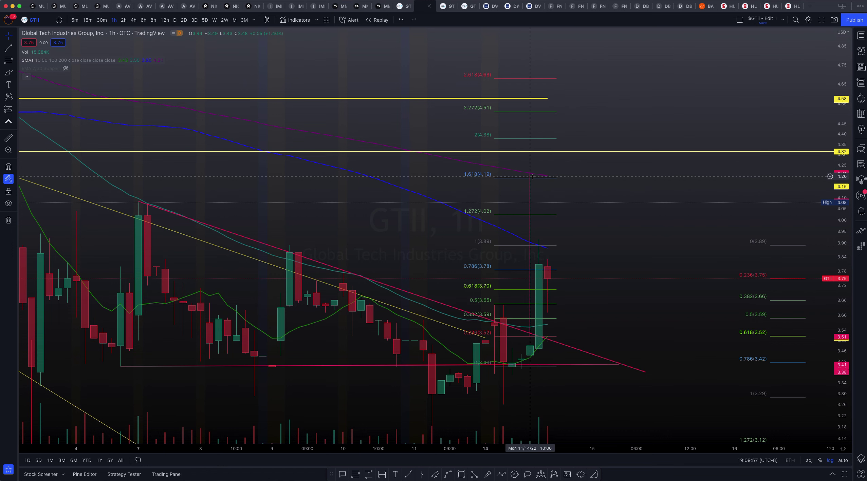
scroll(532, 176, "down", 3)
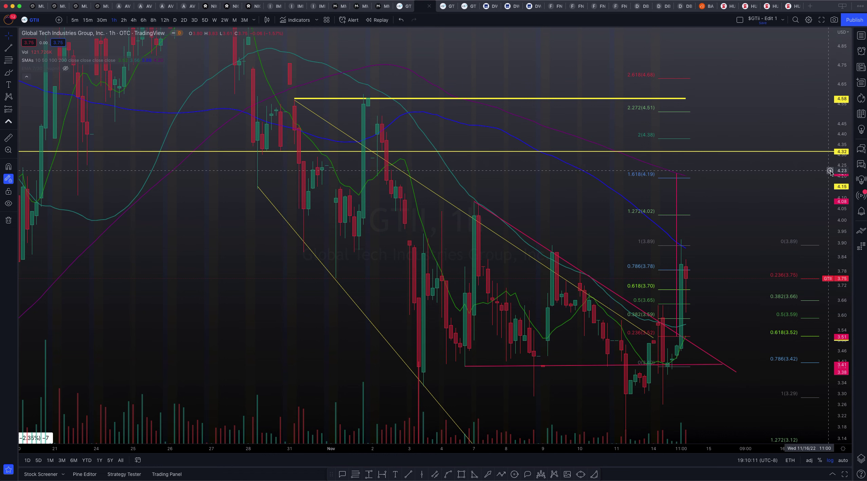
left_click(830, 174)
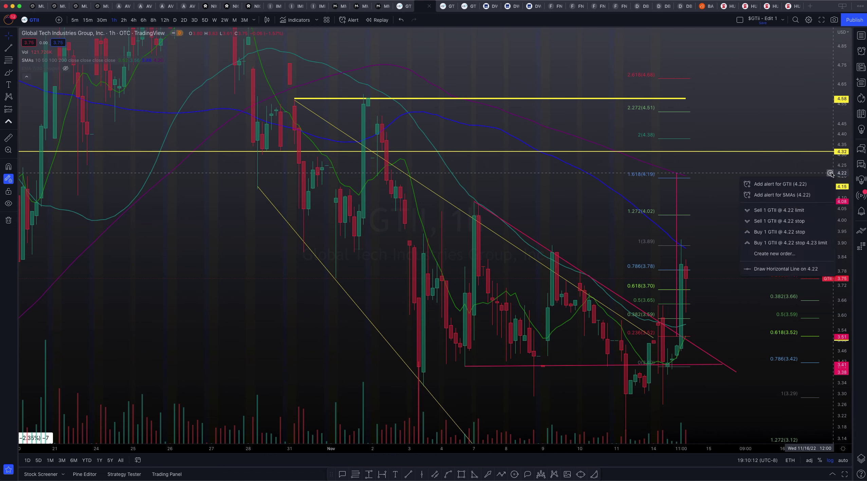
left_click(784, 268)
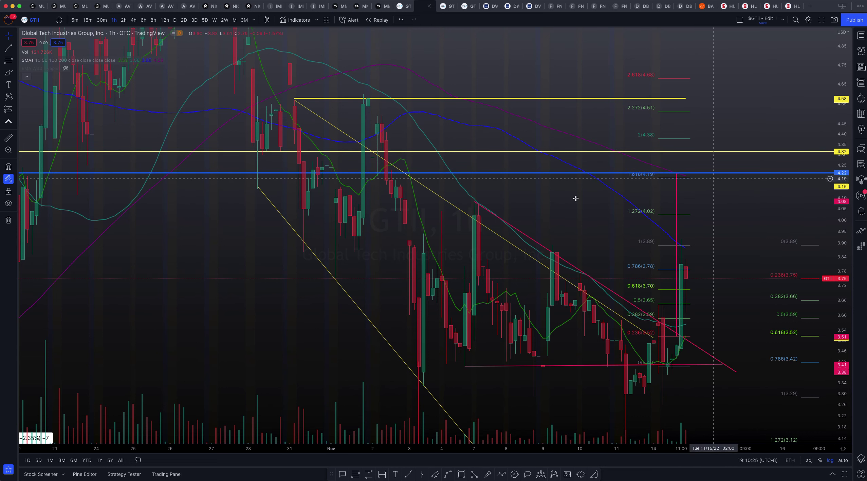
Hide the SMAs indicator and show the EMA 7/30 averages around the 14 November breakout
scroll(354, 276, "up", 5)
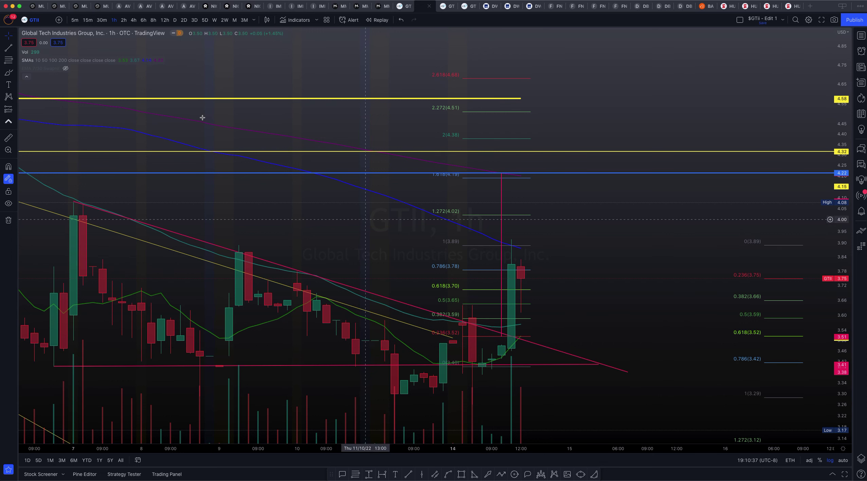
left_click(122, 60)
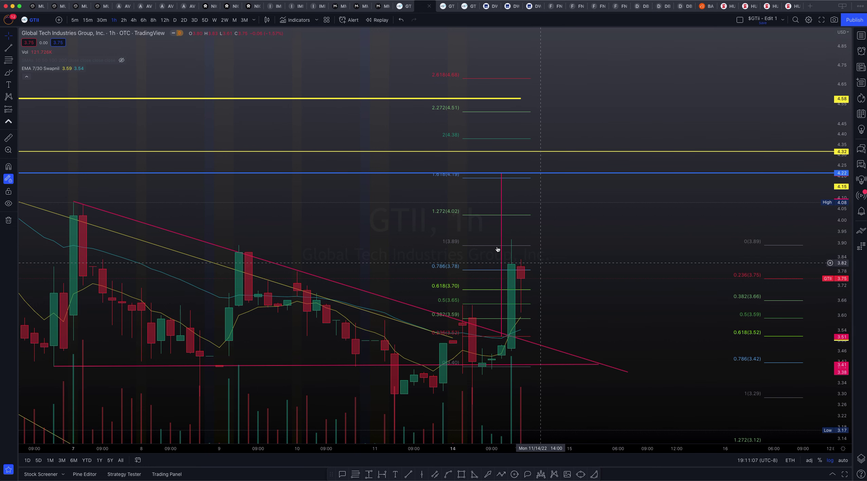
left_click_drag(348, 221, 452, 193)
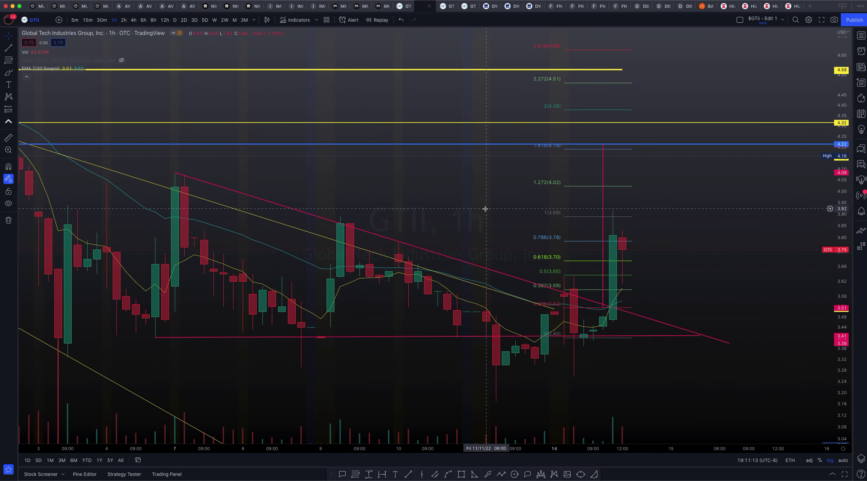
left_click_drag(480, 203, 387, 203)
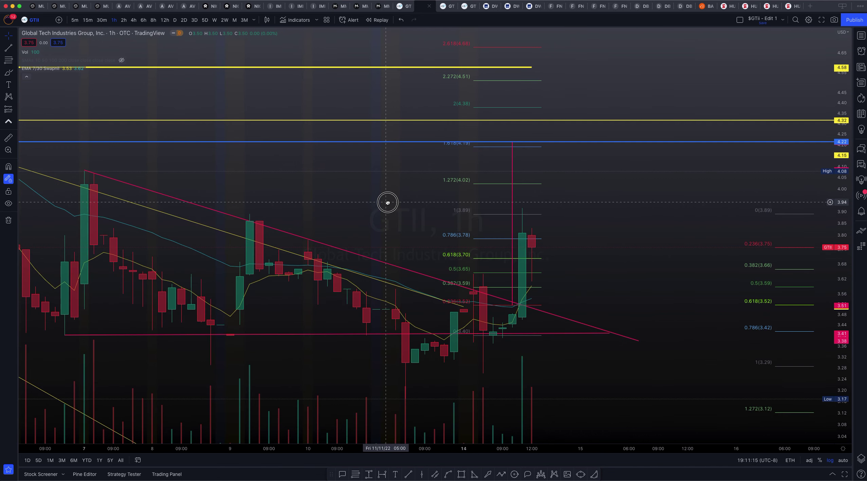
Examine the 3-day GTII chart's price channel, ARC-BBWP and stochastic momentum, and return to the 1-hour chart
left_click(450, 8)
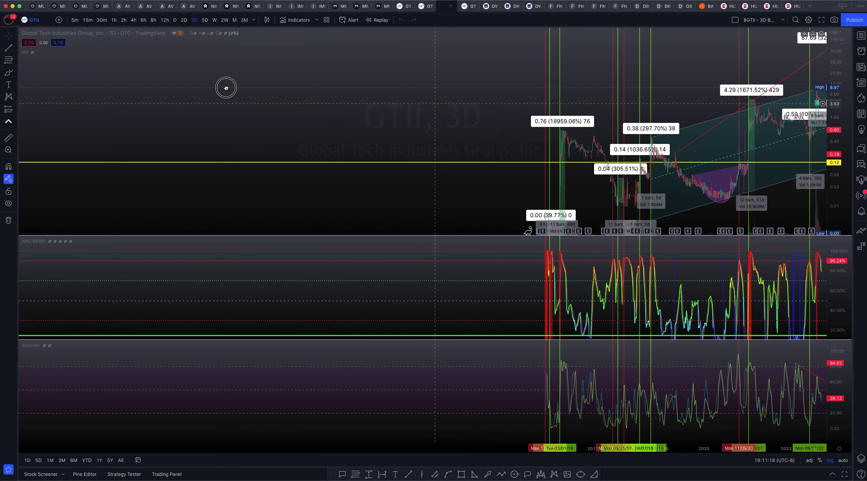
left_click_drag(238, 88, 43, 89)
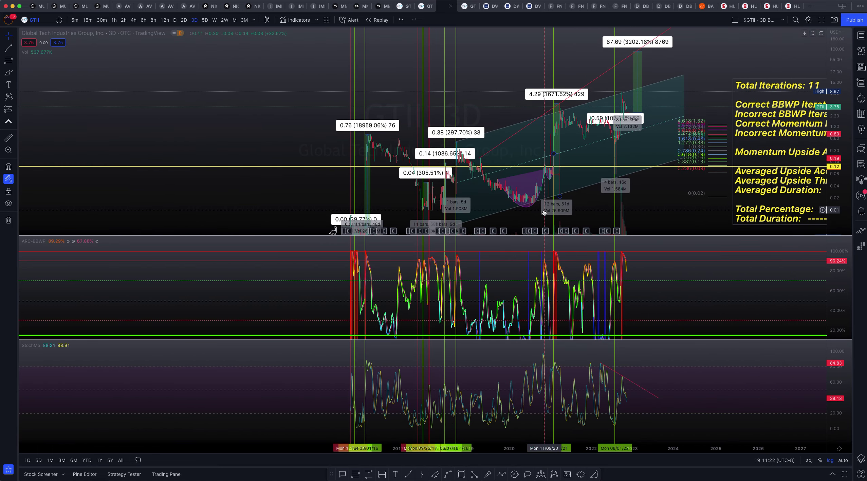
scroll(422, 185, "up", 4)
scroll(423, 185, "up", 5)
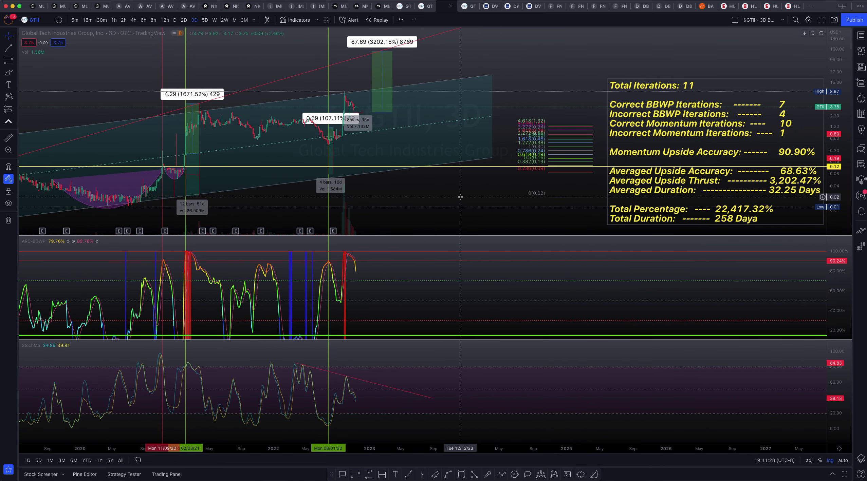
mouse_move(460, 197)
left_mouse_down()
mouse_move(467, 205)
mouse_move(442, 202)
mouse_move(445, 191)
left_mouse_up()
scroll(444, 197, "down", 3)
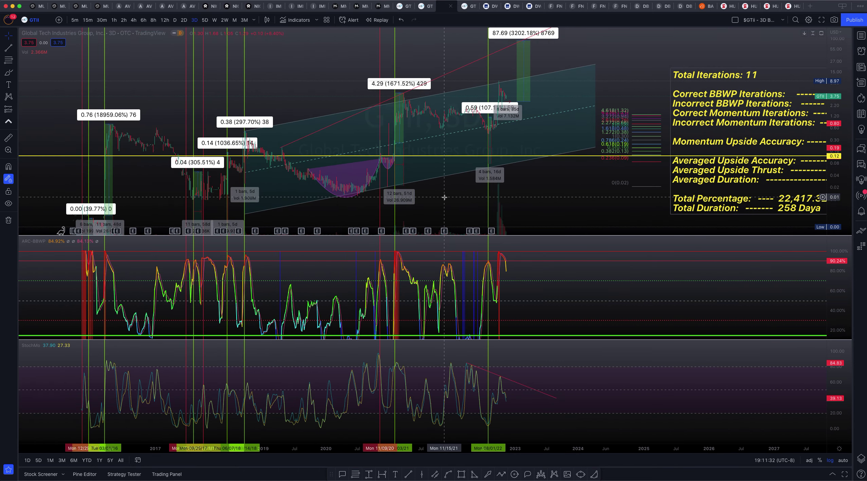
left_click_drag(602, 215, 643, 217)
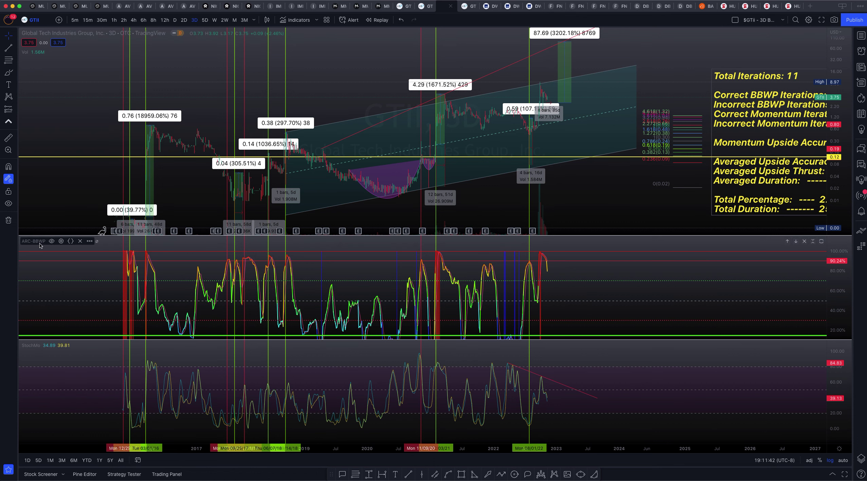
scroll(440, 290, "up", 5)
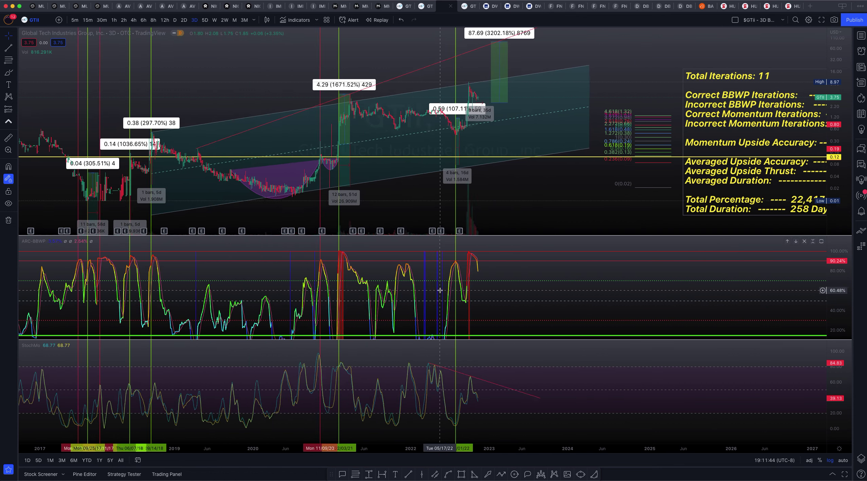
scroll(440, 290, "left", 6)
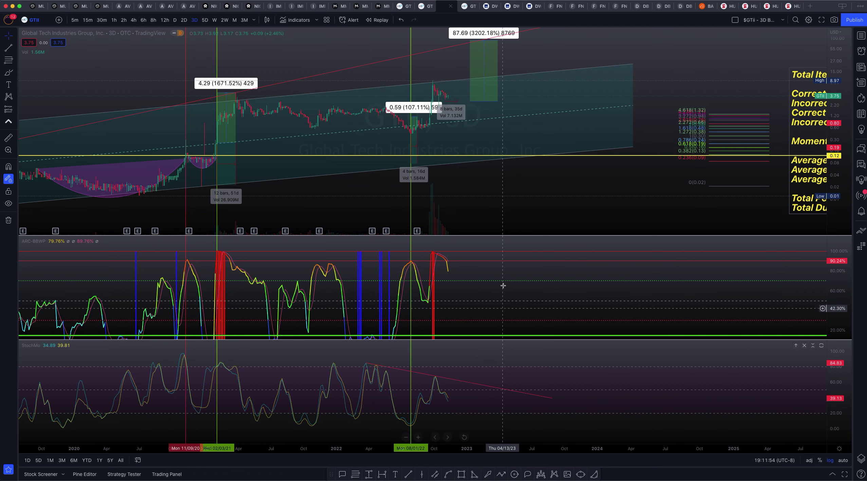
scroll(459, 164, "up", 3)
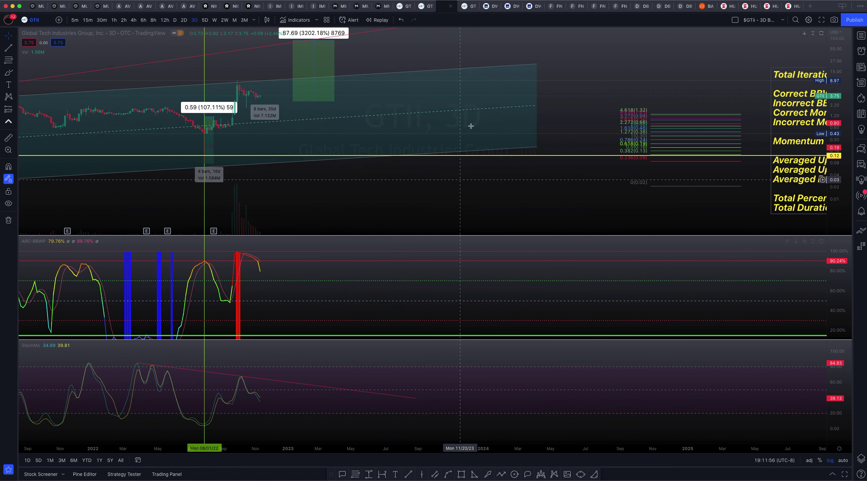
scroll(370, 180, "left", 5)
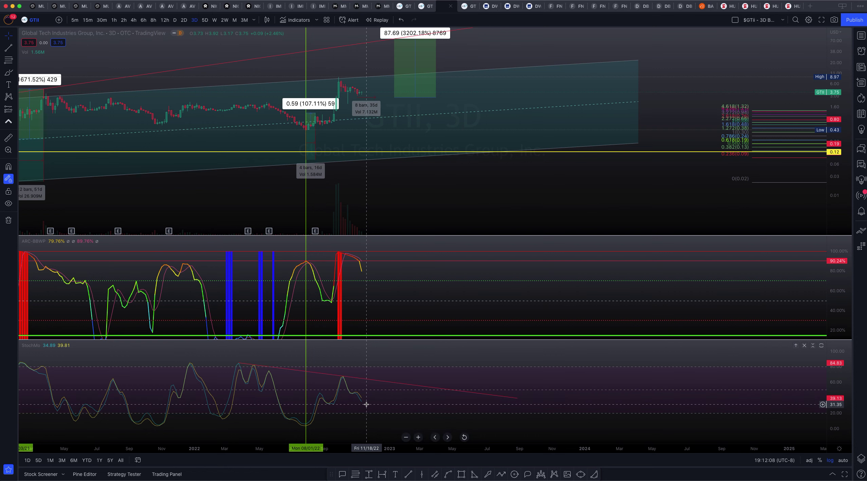
left_click(429, 8)
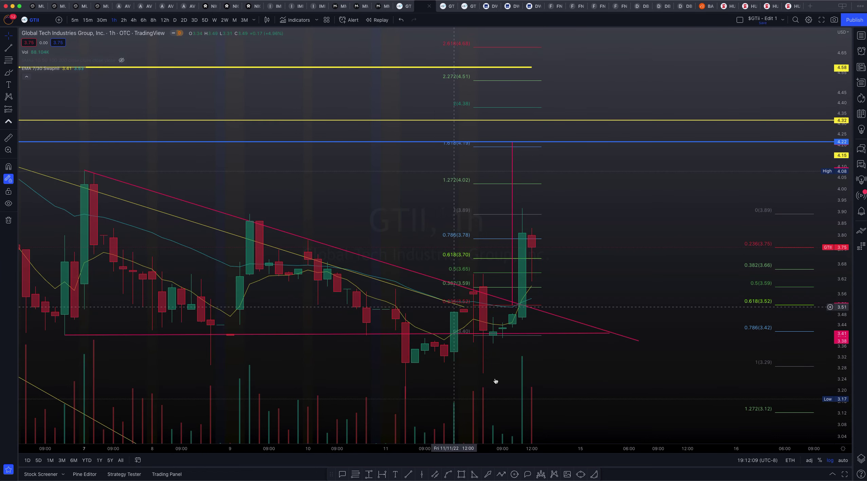
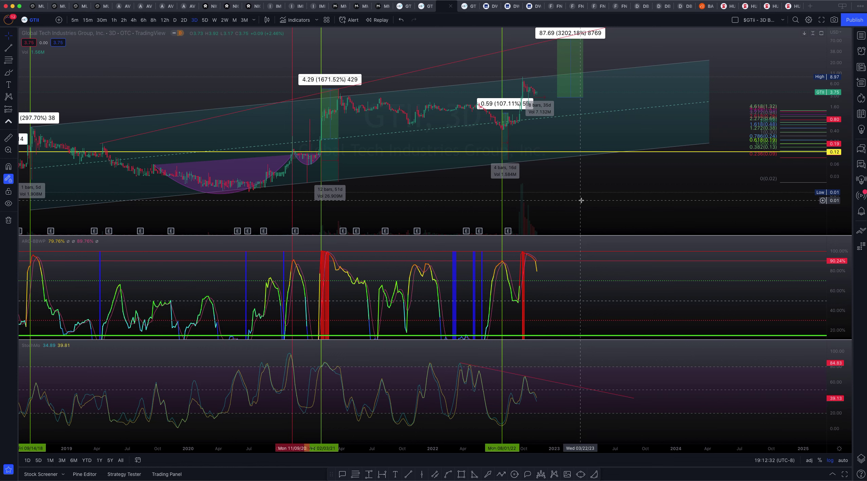
Examine the 3-day GTII chart's channel and momentum panes together with the BBWP and momentum iteration statistics note
scroll(581, 200, "left", 3)
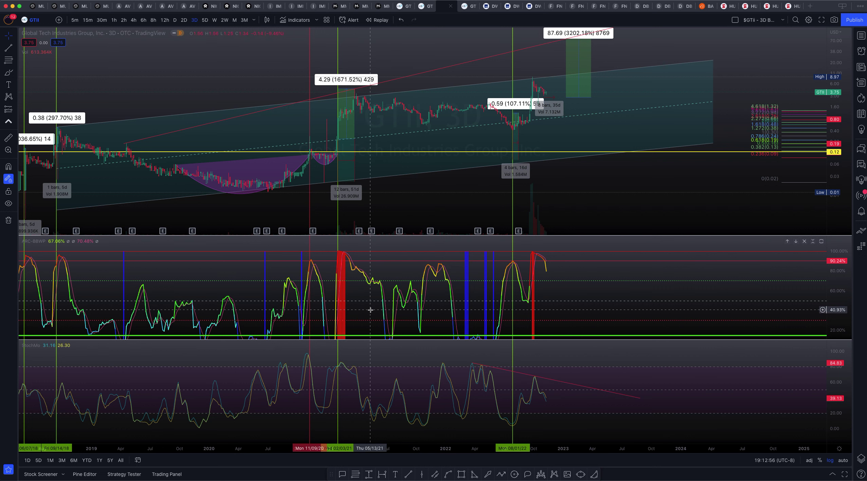
left_click(309, 60)
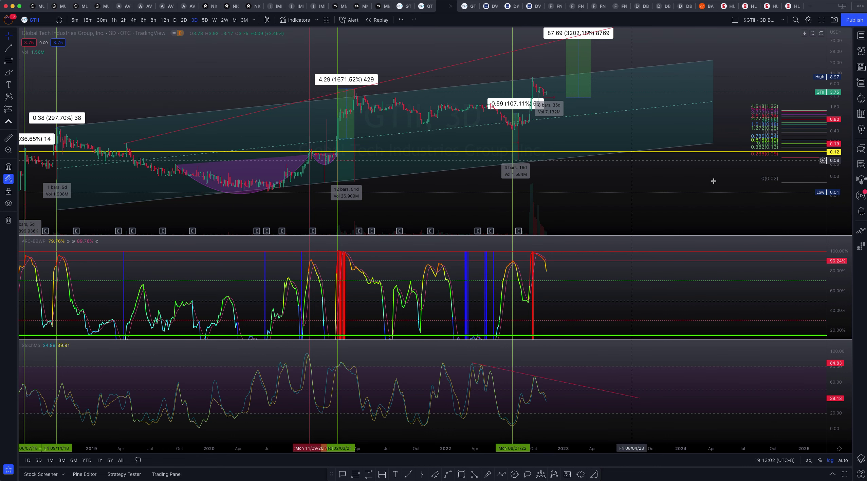
mouse_move(636, 110)
left_mouse_down()
mouse_move(331, 149)
mouse_move(314, 84)
left_mouse_up()
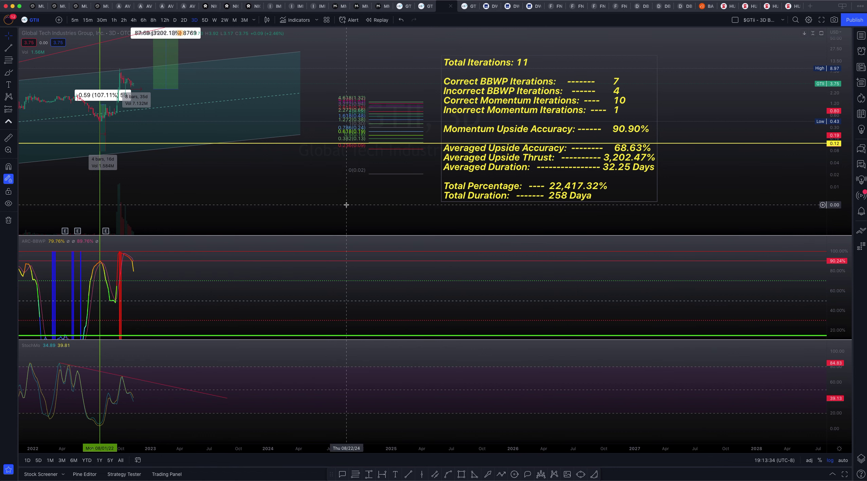
left_click_drag(372, 209, 437, 197)
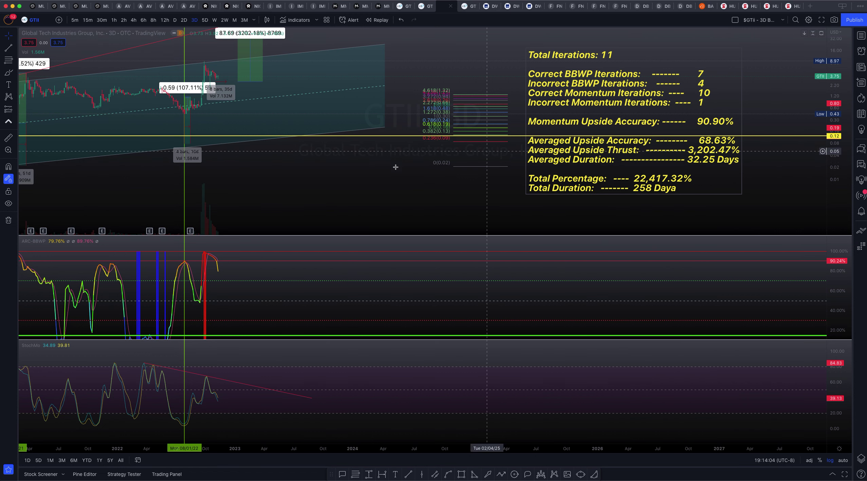
Maximize the 3-day chart's price pane and examine the channel up to the 3202.18% upside projection
double_click(341, 182)
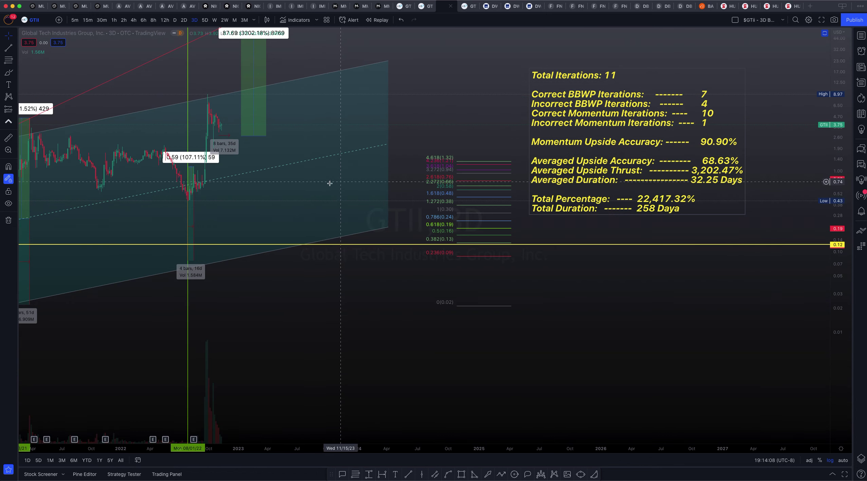
left_click_drag(287, 319, 521, 377)
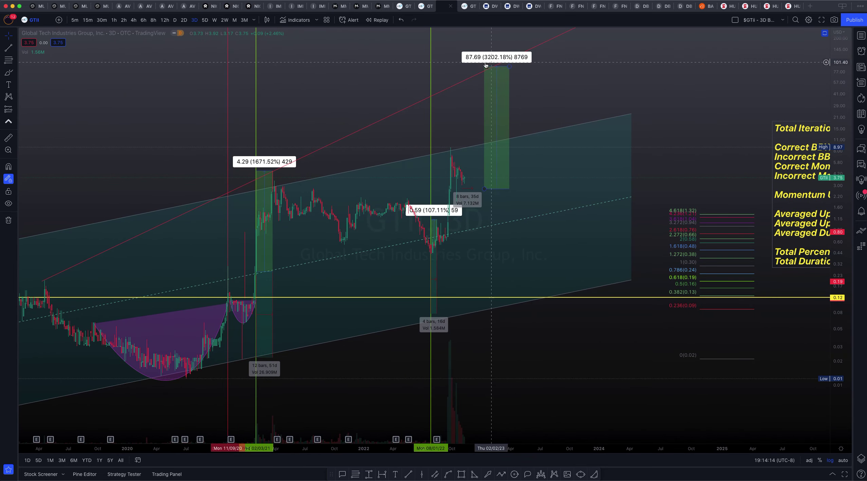
left_click_drag(346, 100, 393, 83)
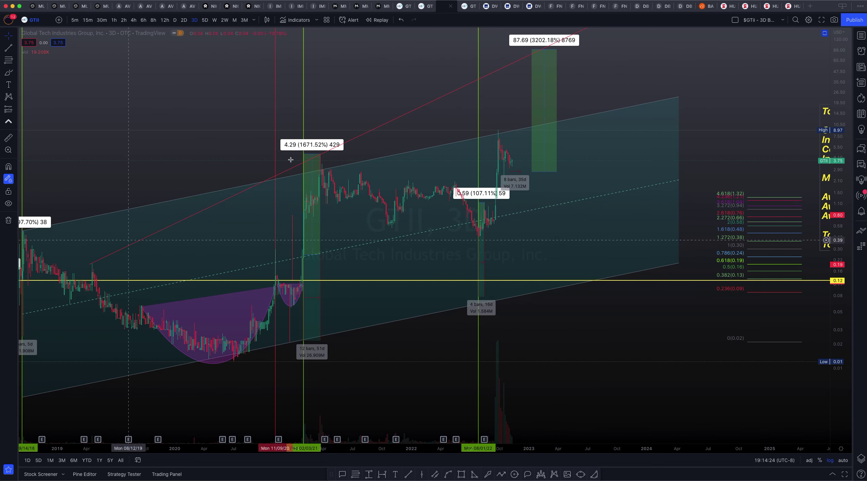
left_click_drag(582, 308, 564, 395)
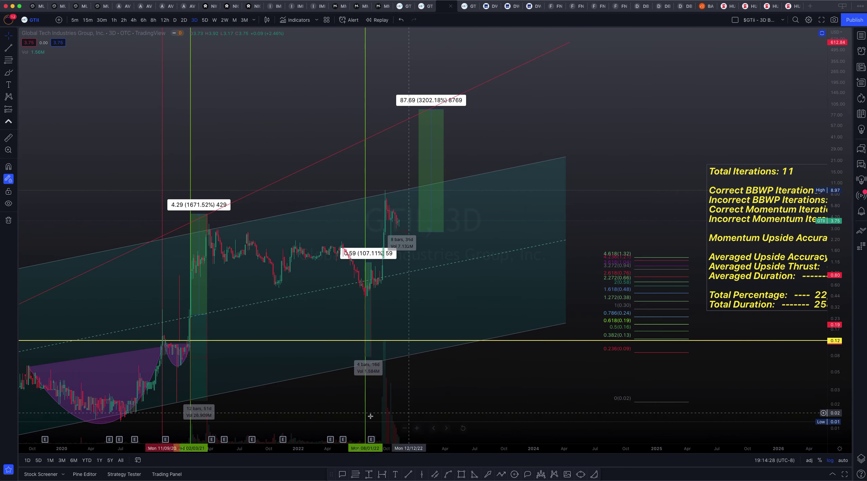
left_click(355, 477)
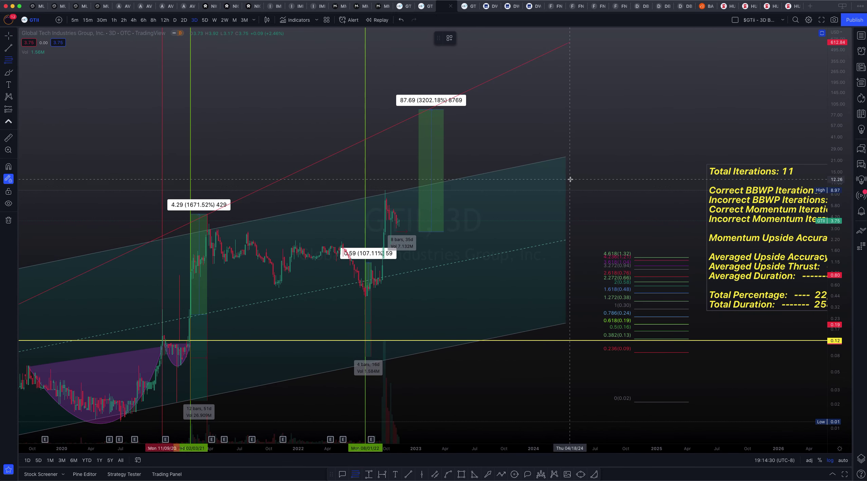
left_click(594, 190)
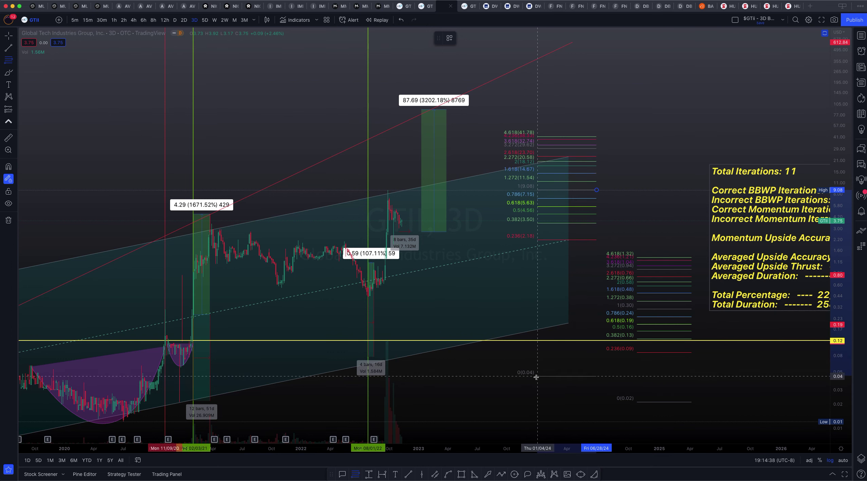
left_click(565, 319)
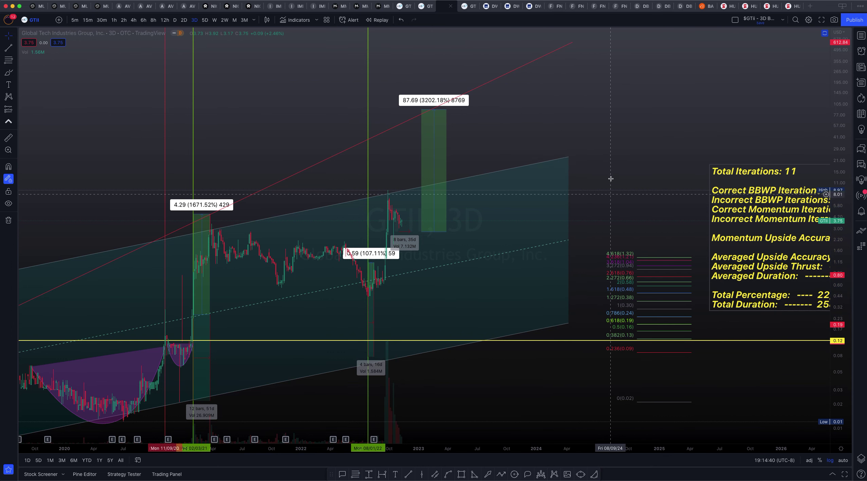
Examine the 3-day chart's past upside moves and where the rising red trendline meets the projected price range
scroll(768, 132, "left", 5)
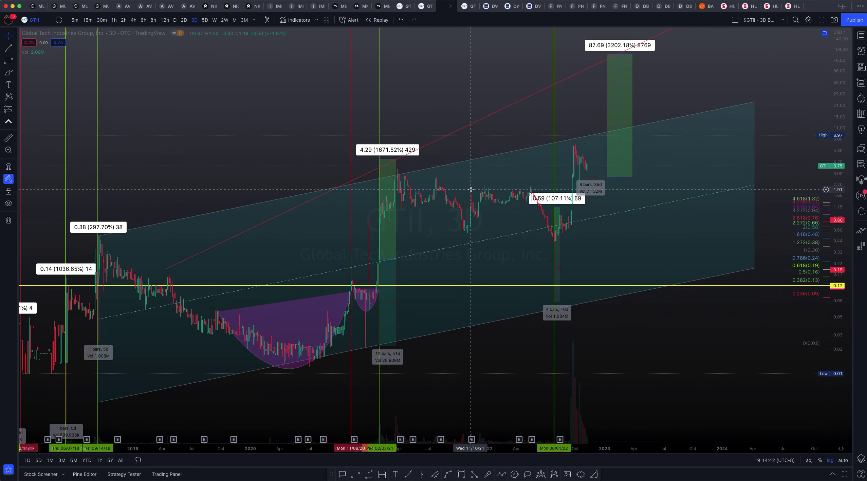
scroll(650, 250, "down", 5)
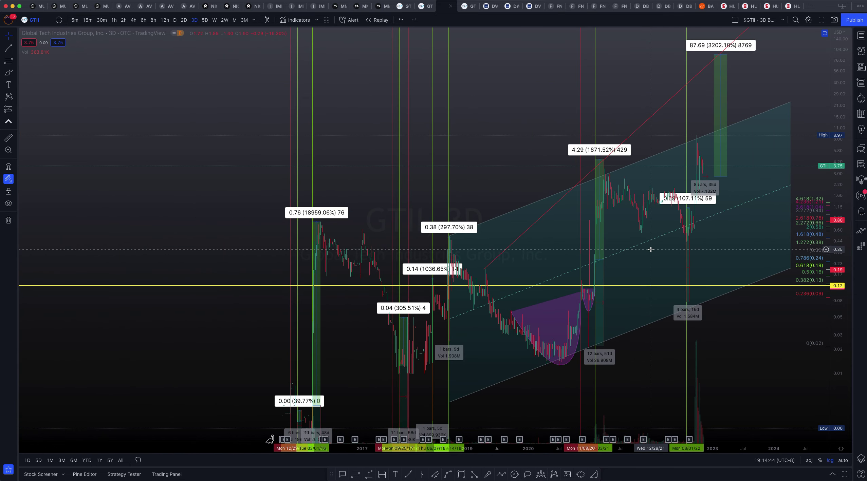
scroll(651, 250, "up", 5)
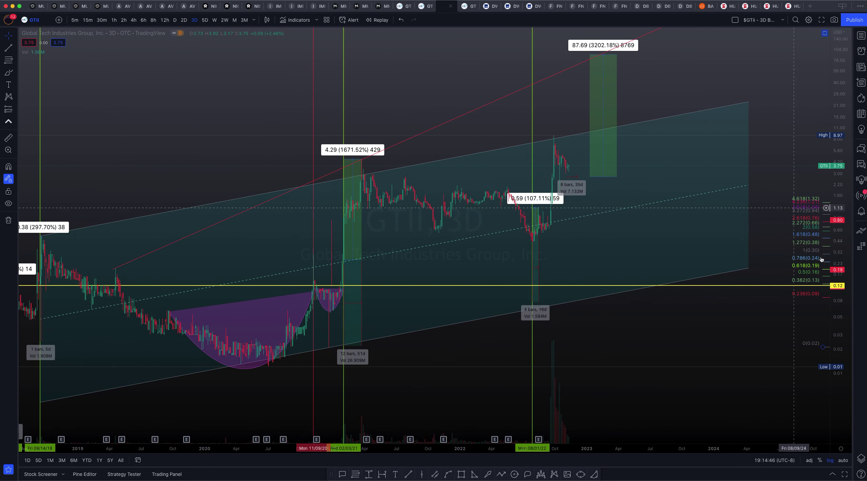
left_click_drag(716, 70, 599, 116)
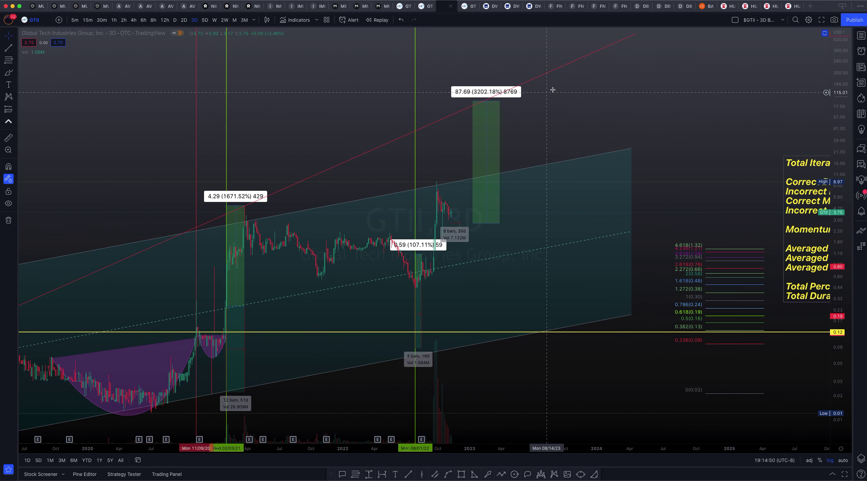
left_click_drag(570, 126, 675, 122)
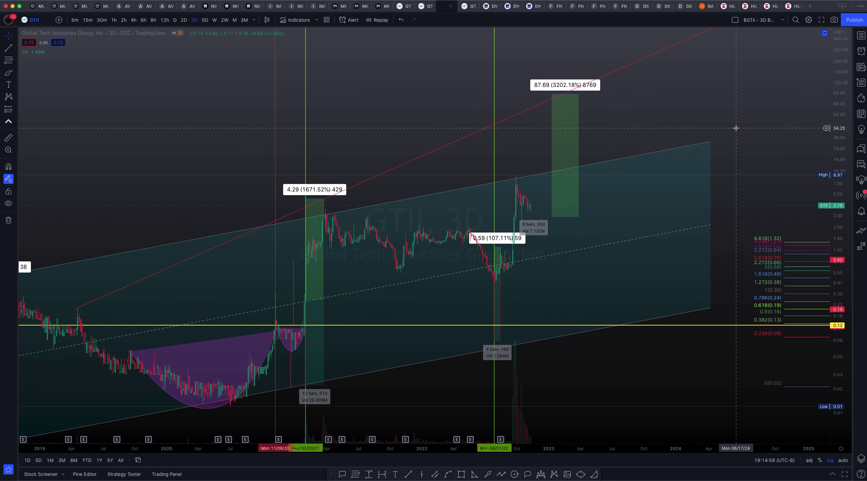
Switch to the GTII RSI layout and maximize the ARC-RSI pane in the 30-minute, 2-hour, 6-hour and daily charts
left_click(462, 7)
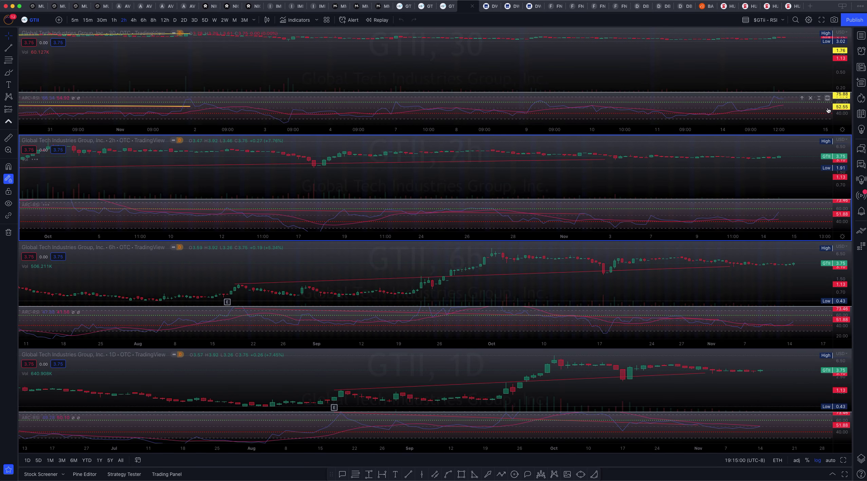
left_click(827, 98)
left_click(827, 205)
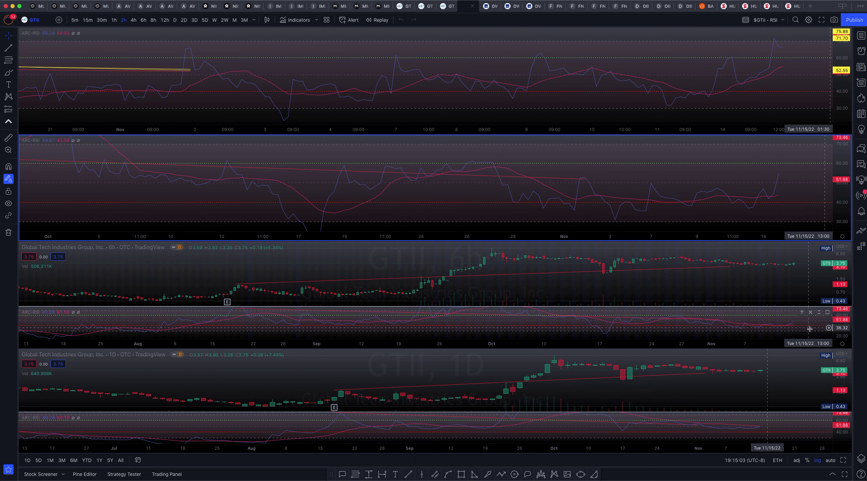
left_click(827, 313)
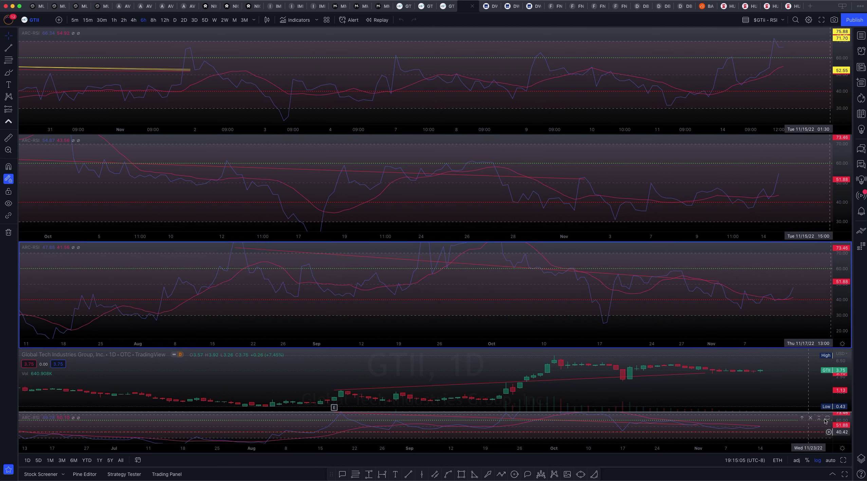
left_click(827, 419)
Make room after the latest 30-minute RSI reading and narrow the chart window to reveal the ARCA RSI Properties image
left_click_drag(746, 101, 372, 118)
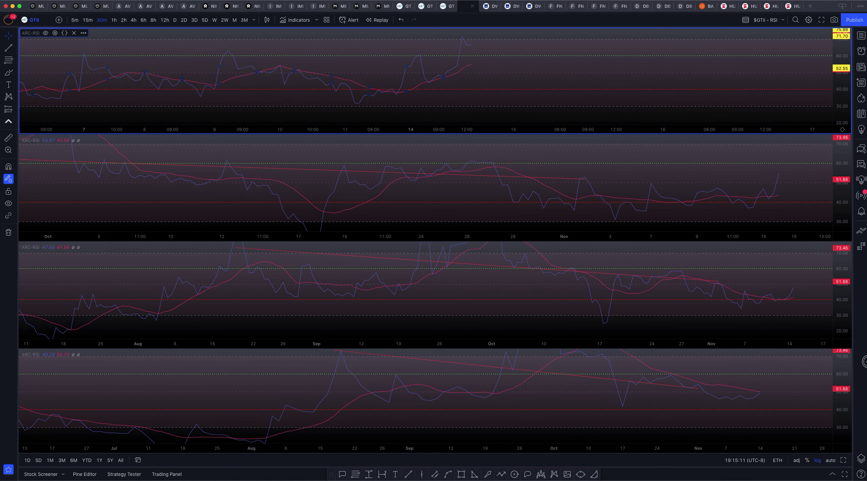
left_click_drag(865, 362, 652, 372)
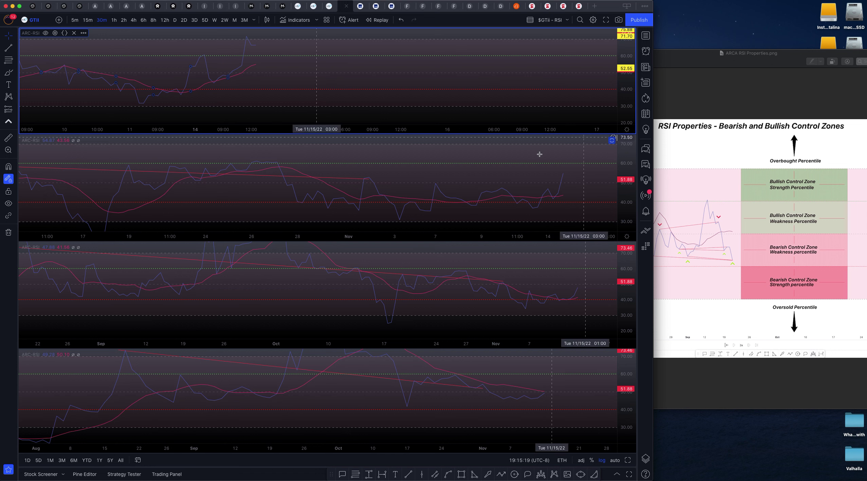
Compare the 30-minute, 2-hour, 6-hour and daily RSI with the bearish and bullish control zones in the reference image
left_click_drag(429, 168, 277, 163)
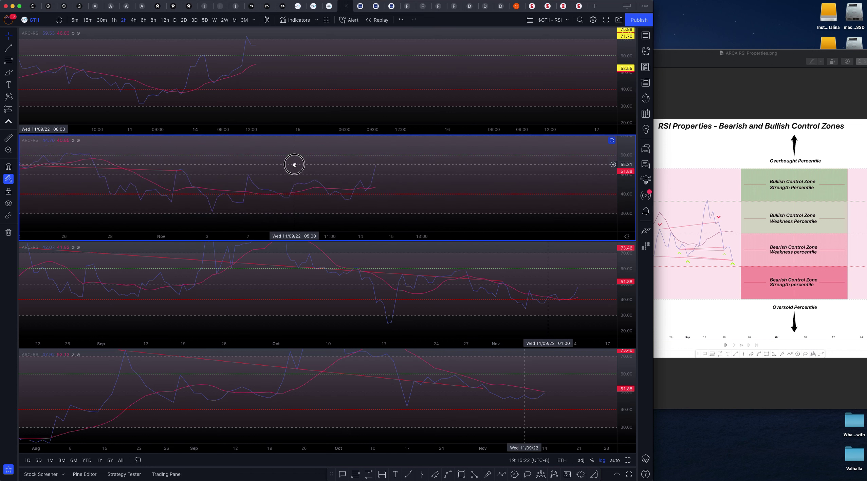
left_click_drag(359, 86, 495, 92)
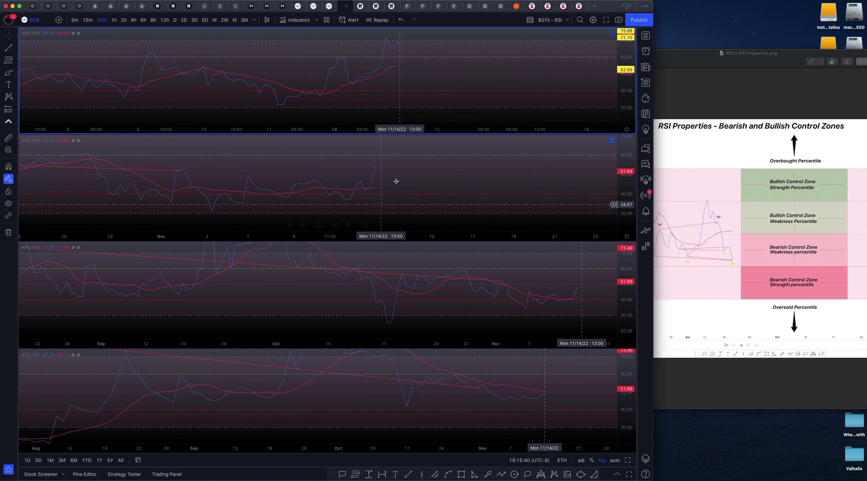
left_click(425, 167)
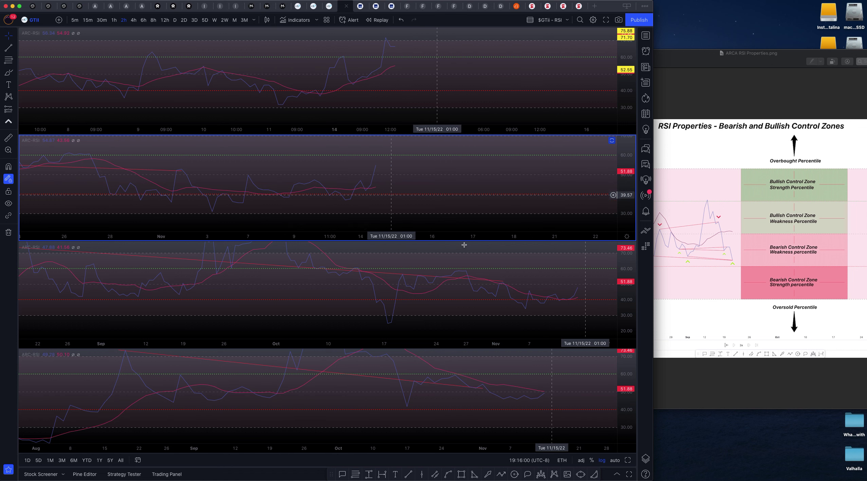
left_click_drag(523, 275, 333, 279)
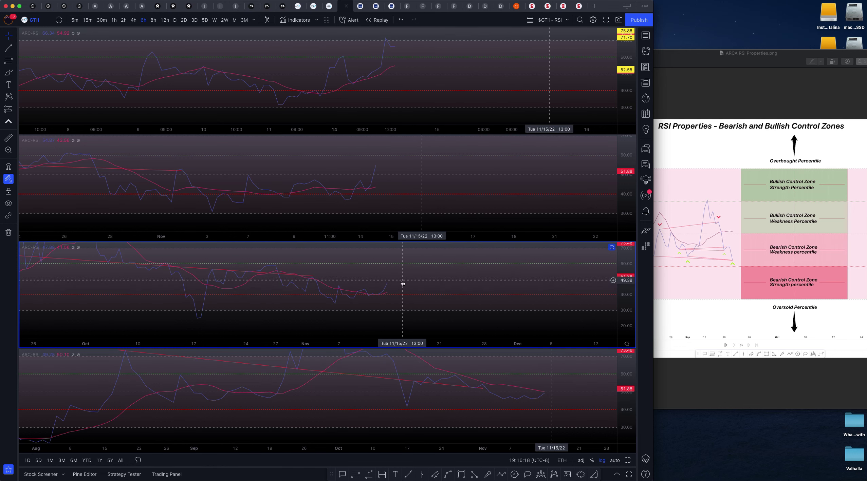
left_click(561, 380)
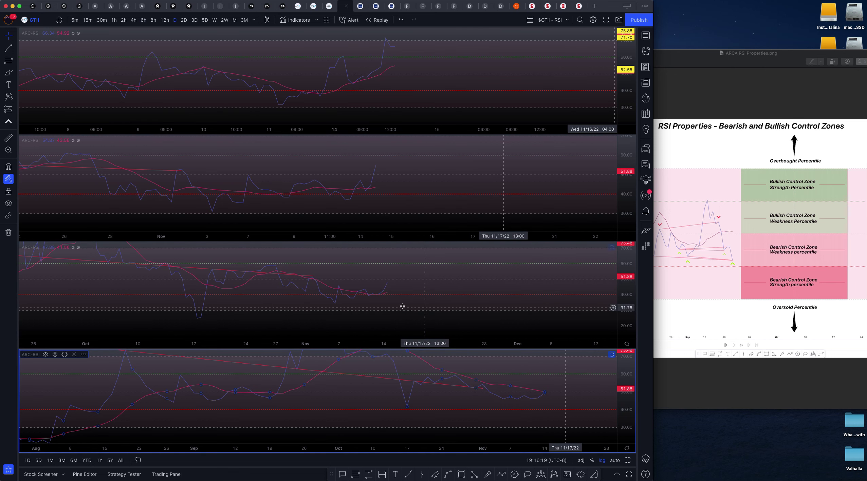
scroll(538, 415, "right", 2)
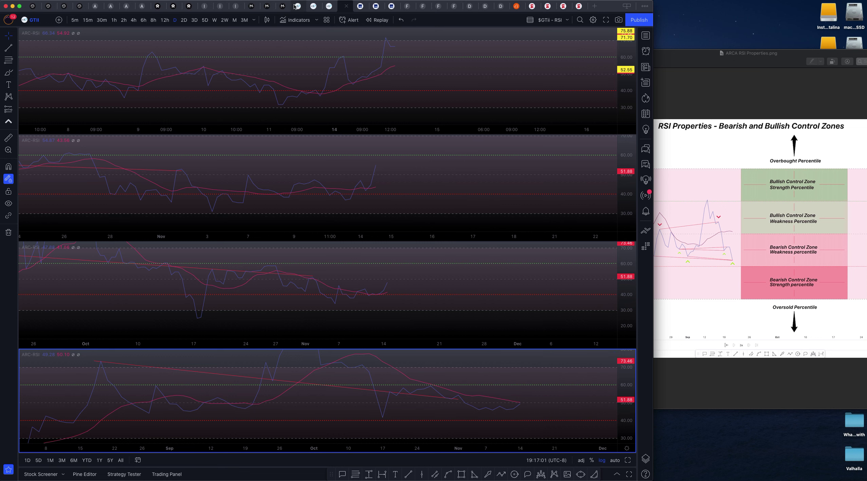
Restore the chart window's full width and compare the 4-hour chart's descending channel with the 1-hour triangle breakout
double_click(652, 43)
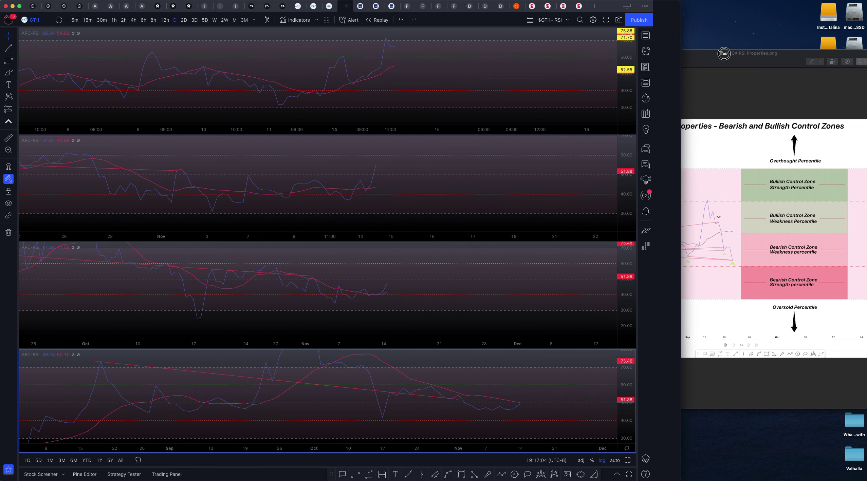
left_click(413, 2)
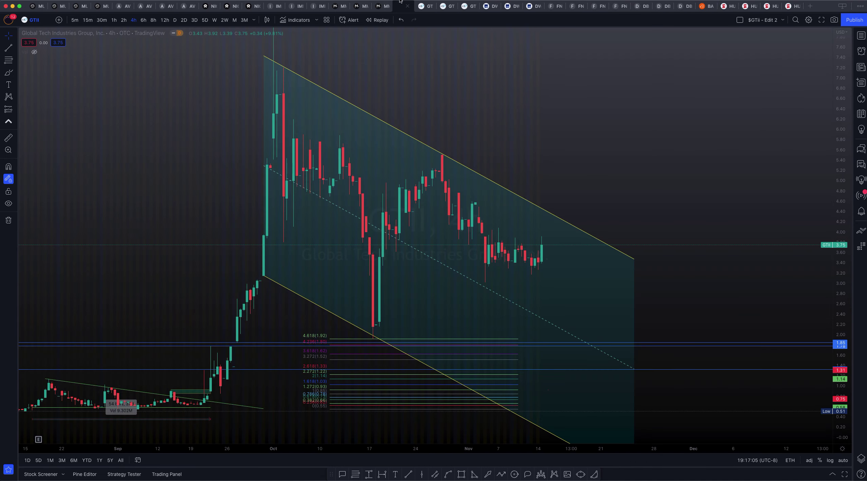
scroll(303, 164, "up", 3)
scroll(646, 133, "left", 6)
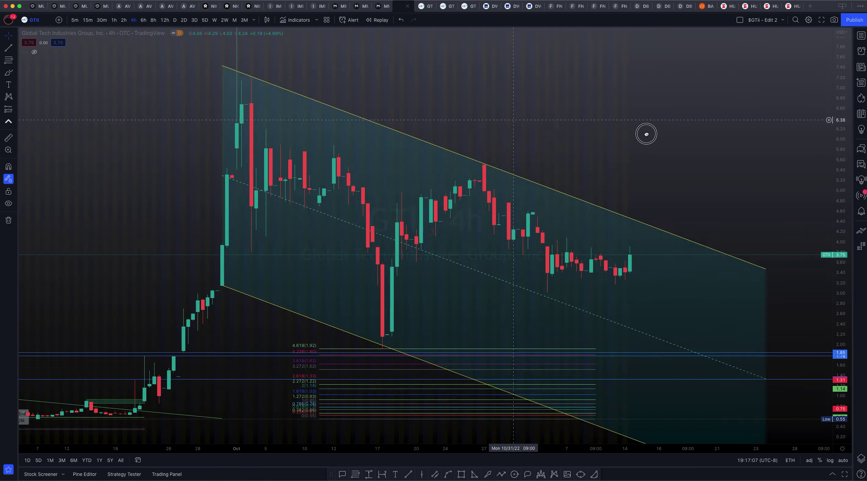
scroll(588, 108, "right", 4)
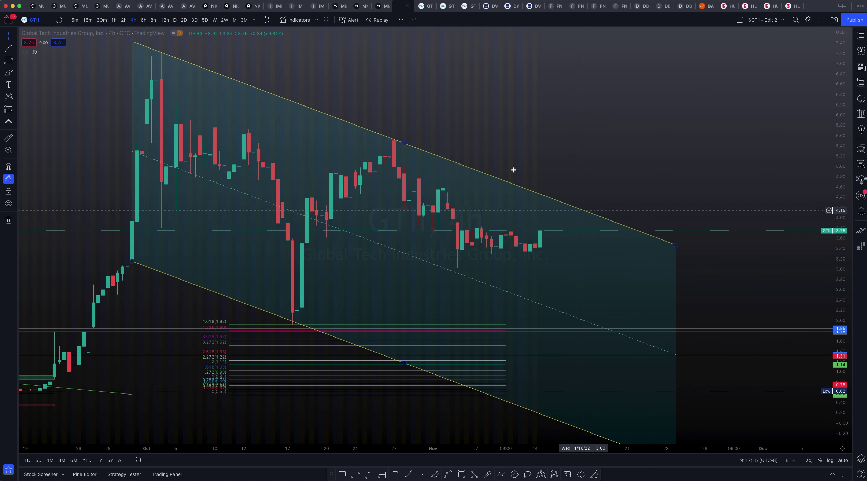
scroll(276, 83, "right", 2)
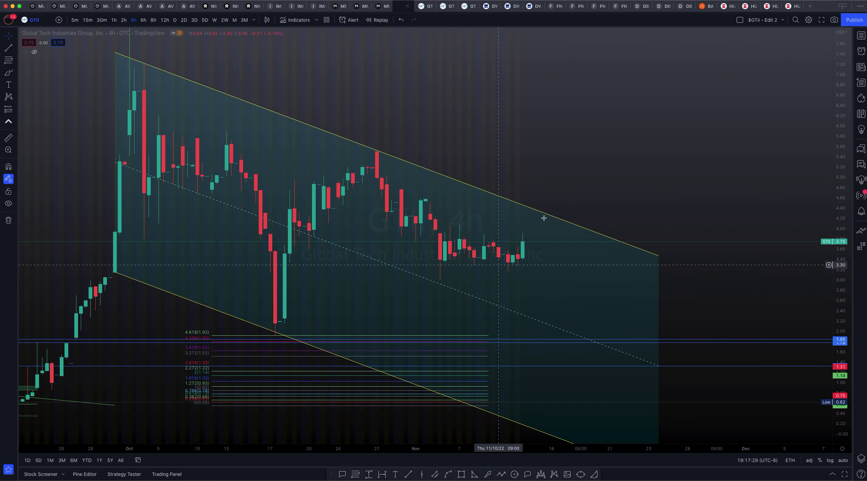
left_click(428, 6)
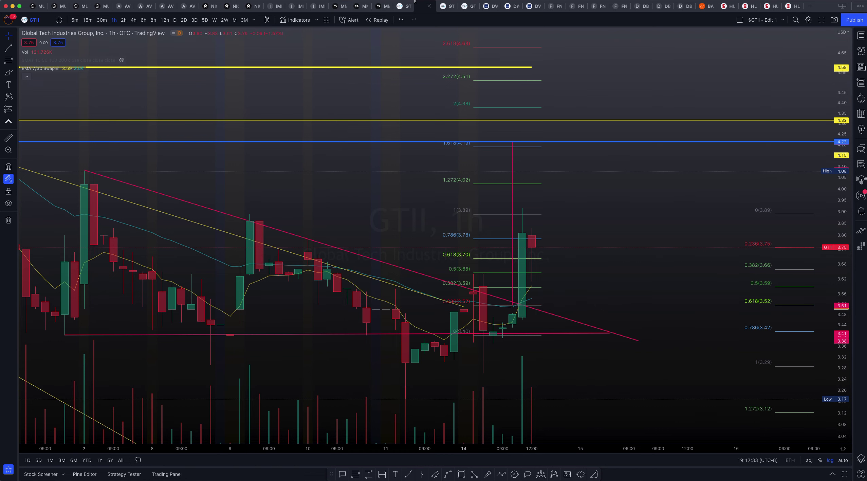
left_click(404, 6)
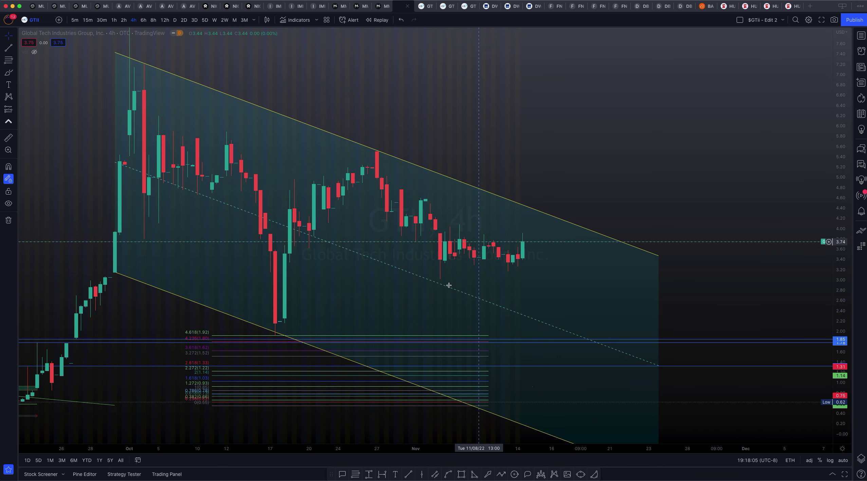
Outline the November triangle with two trend lines, the upper from about 4.09 to 3.37 and the lower from about 3.32 to 3.35
left_click(407, 474)
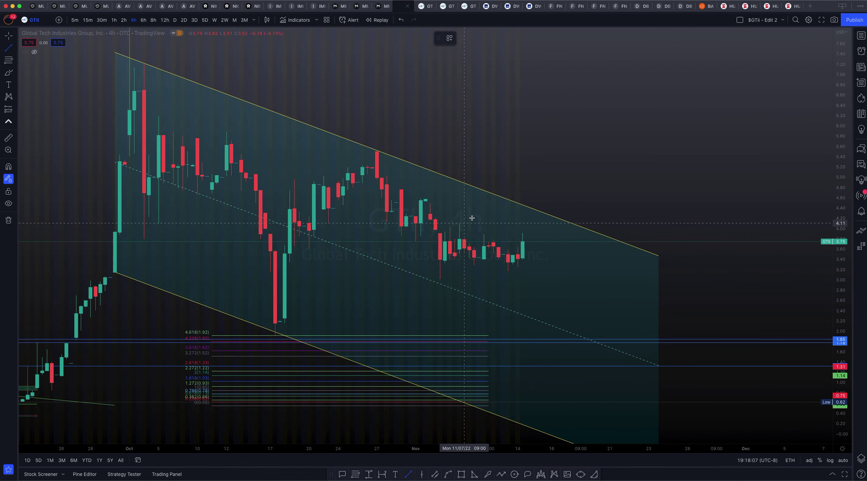
left_click(459, 224)
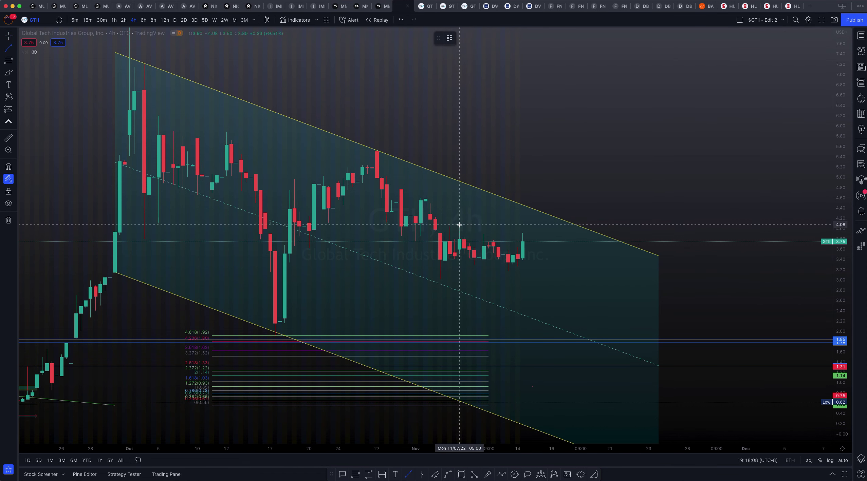
left_click(556, 261)
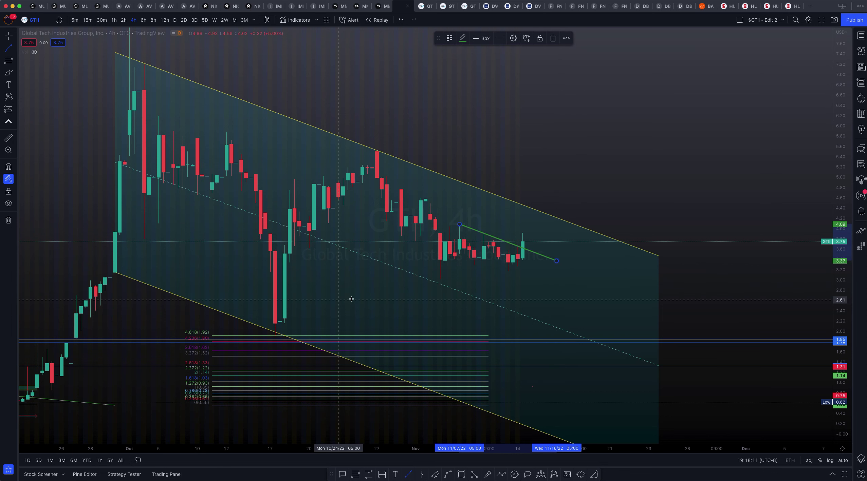
left_click(445, 263)
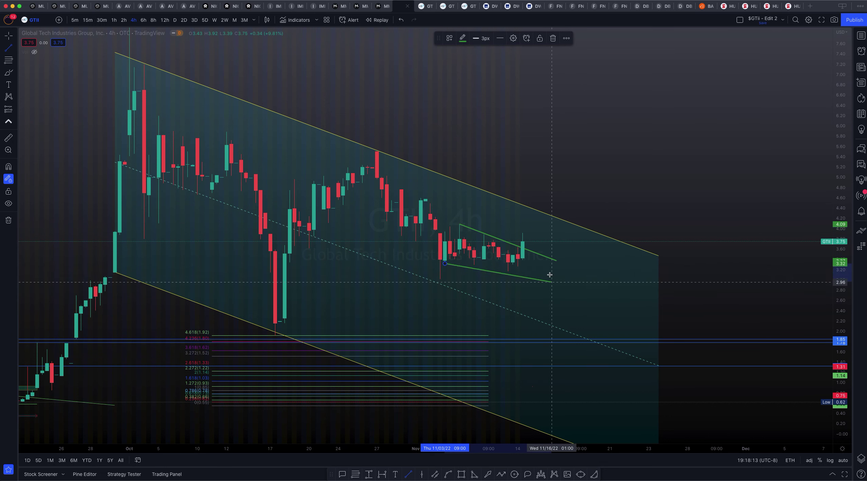
left_click(556, 262)
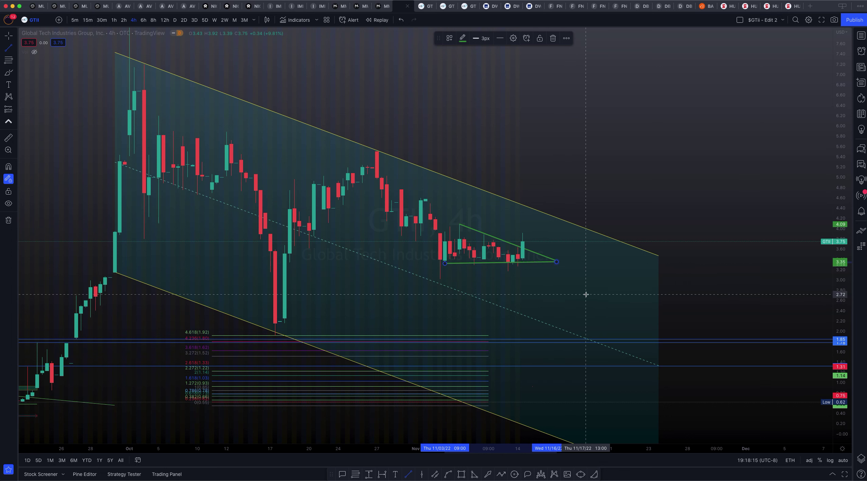
Draw a vertical line from about 4.10 to the triangle's base and move it to the breakout candle, with its top at about 4.42
left_click(458, 225)
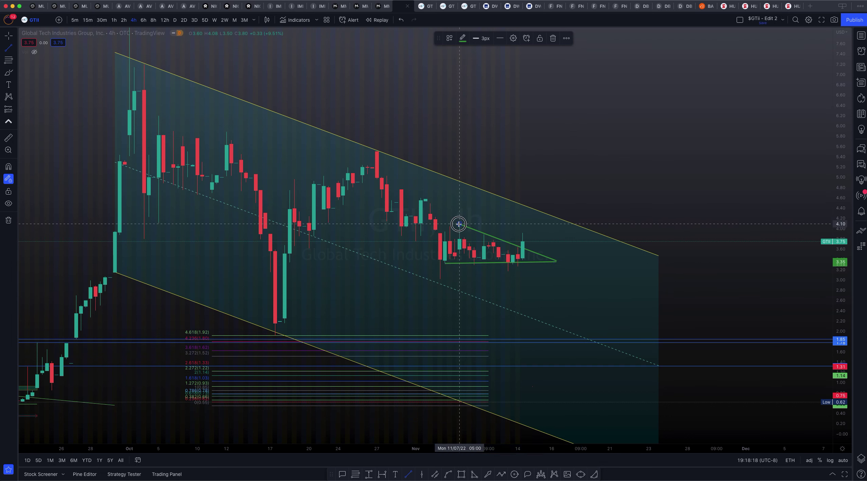
left_click(459, 262)
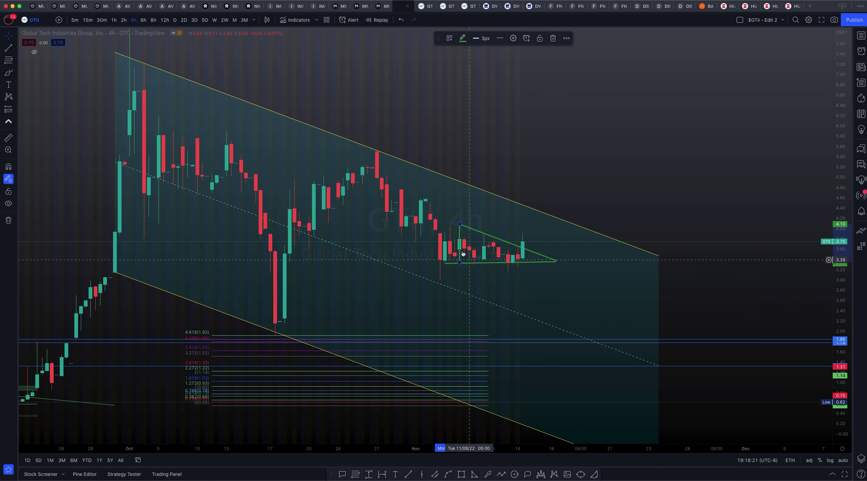
left_click_drag(463, 253, 523, 232)
left_click(533, 229)
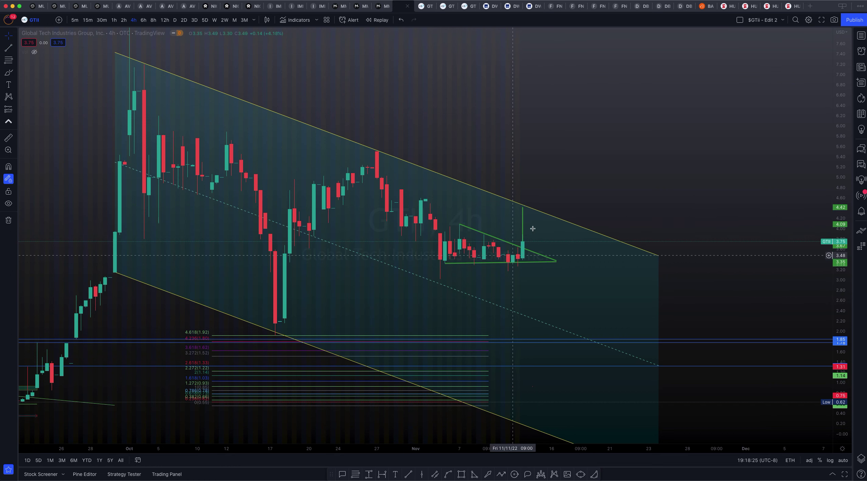